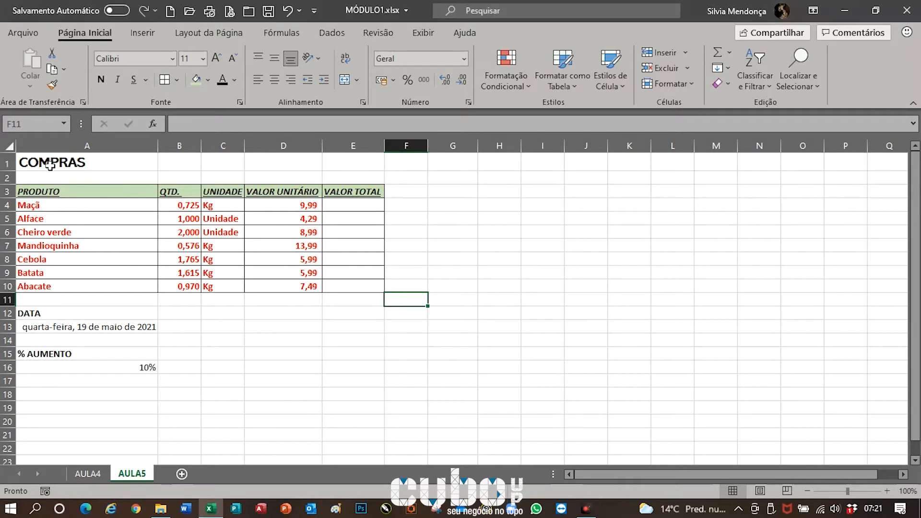
Step: Merge and center the COMPRAS title across cells A1:E1
click(50, 166)
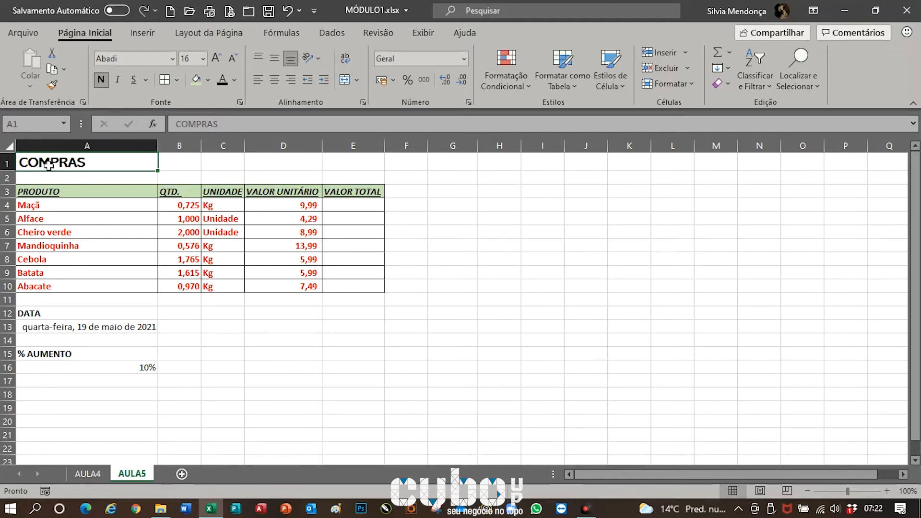
drag(64, 167, 331, 164)
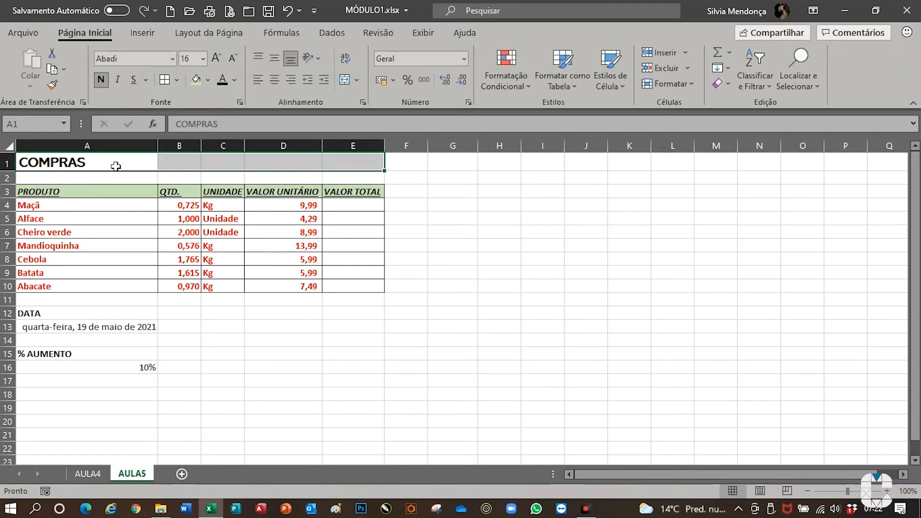
click(73, 166)
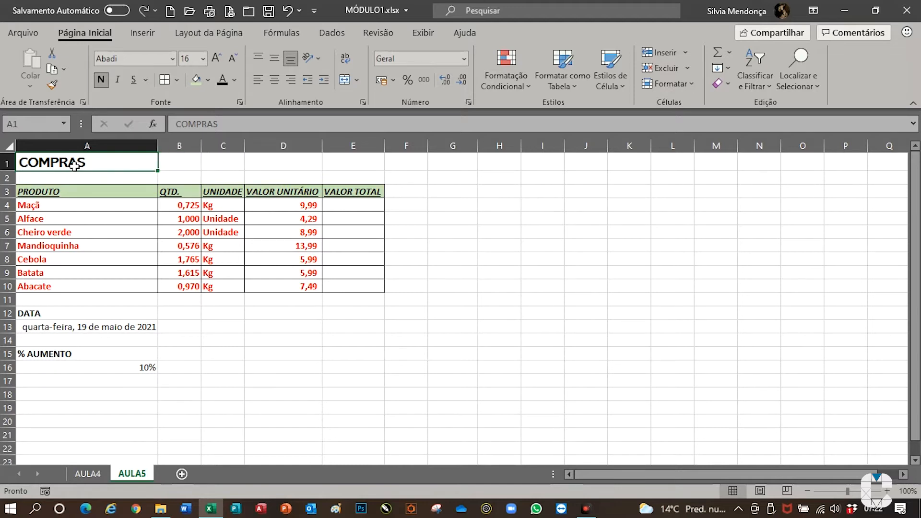
drag(165, 170, 338, 173)
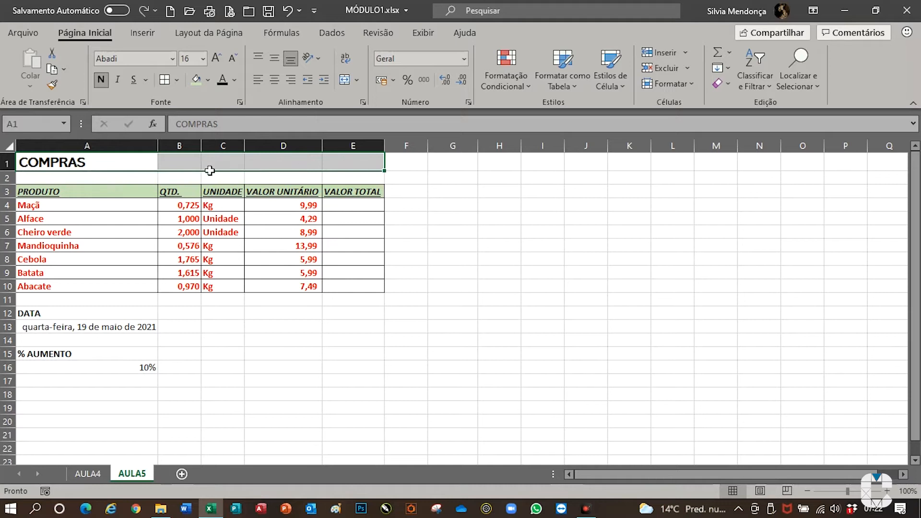
click(345, 81)
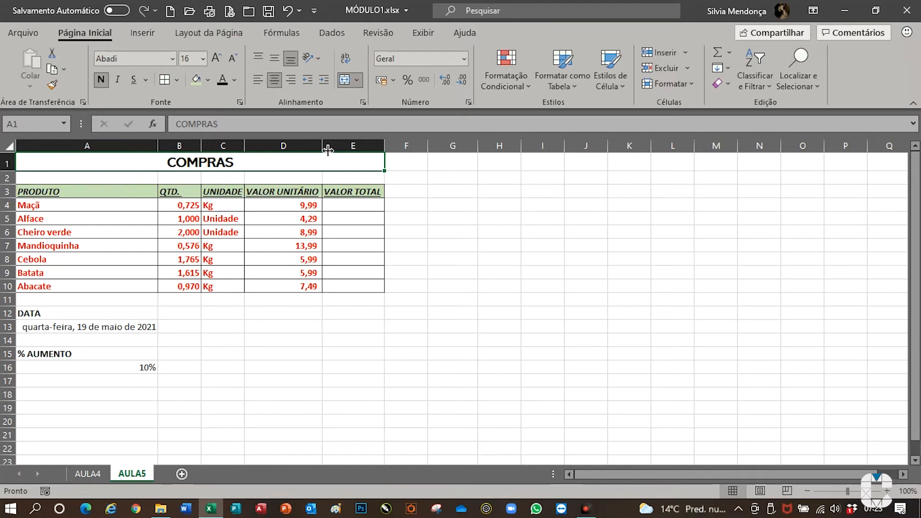
Step: Resize the VALOR UNITÁRIO column, leaving it slightly narrower than its heading text
drag(329, 150, 302, 158)
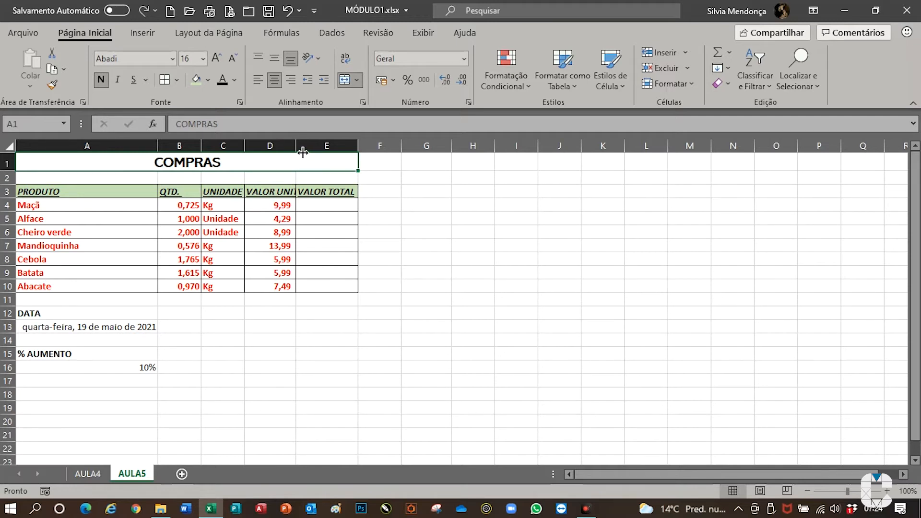
drag(302, 152, 363, 153)
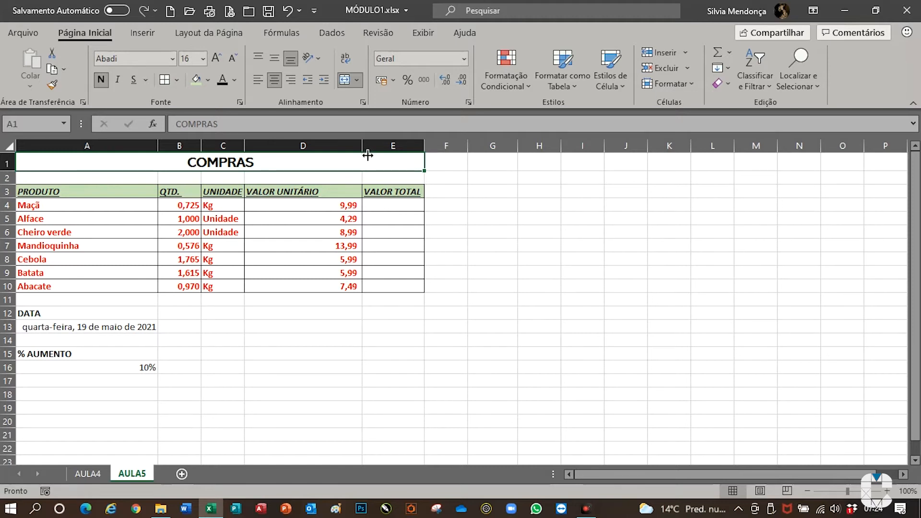
drag(367, 154, 307, 179)
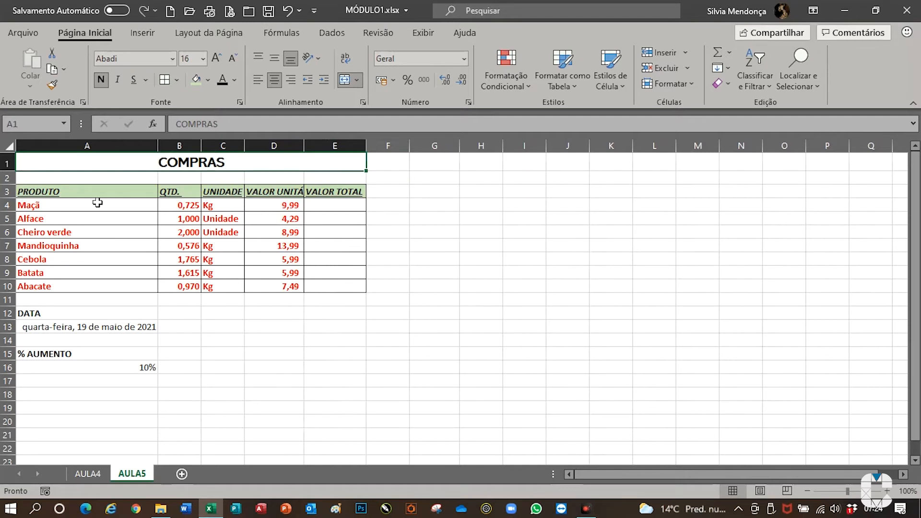
Step: Wrap the text in header cells A3:E3 and widen the UNIDADE column so its heading fits on one line
drag(77, 193, 320, 197)
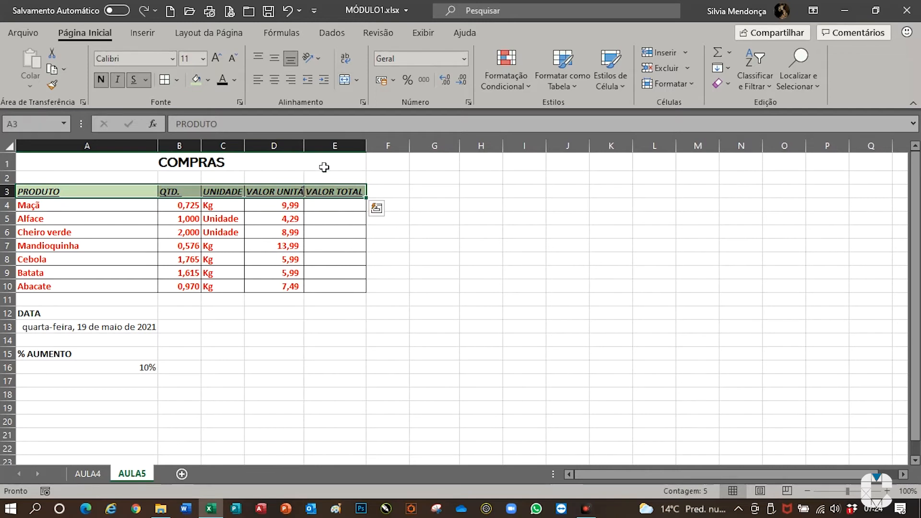
click(347, 61)
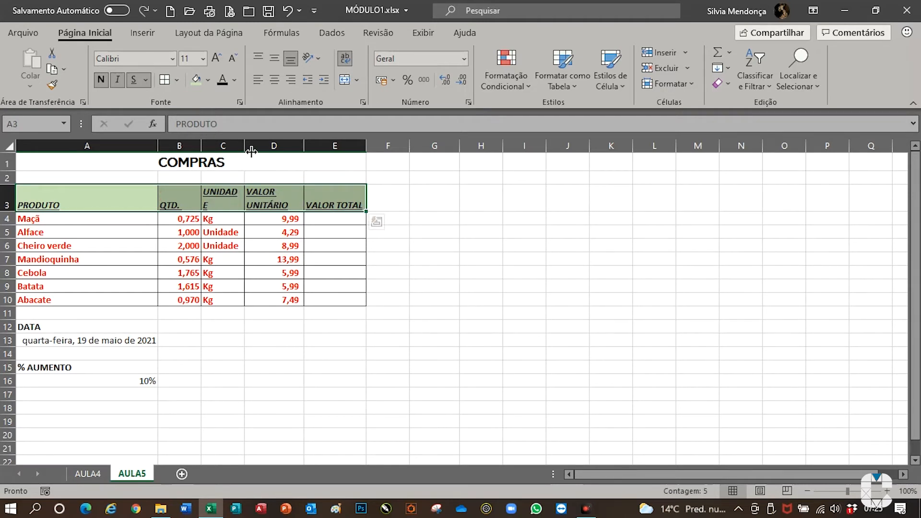
drag(247, 152, 262, 154)
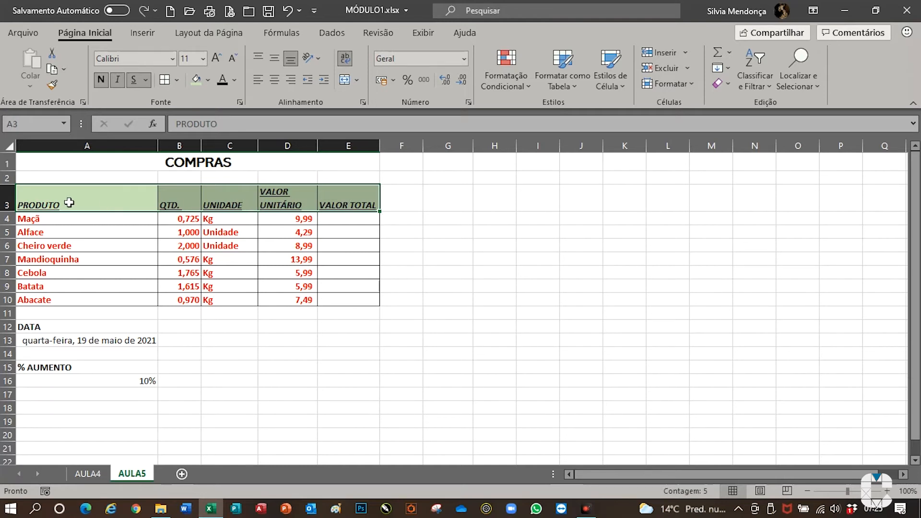
Step: Center the header cells A3:E3 vertically and horizontally and remove their underline
drag(72, 200, 335, 201)
click(275, 59)
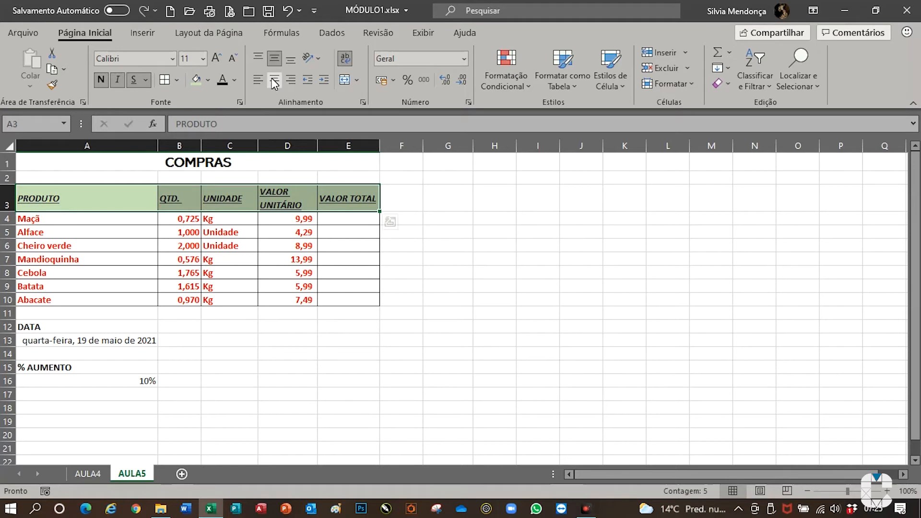
click(273, 80)
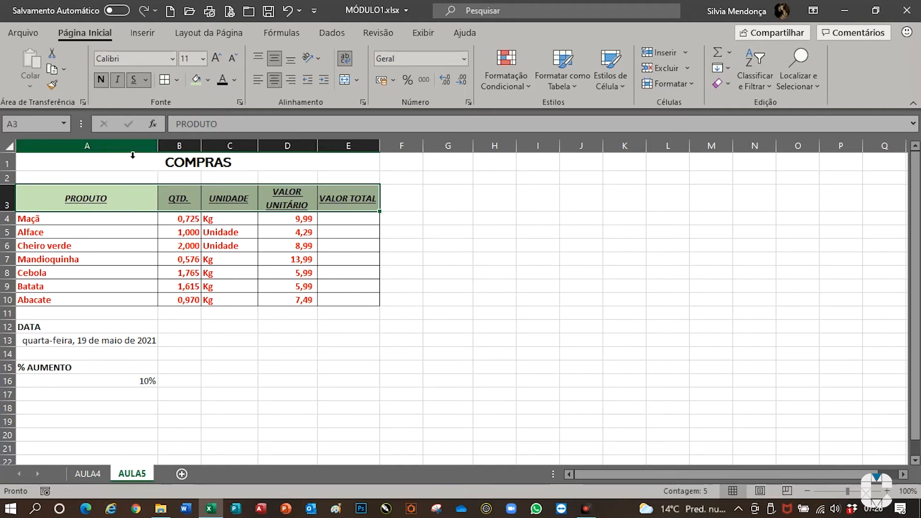
click(134, 79)
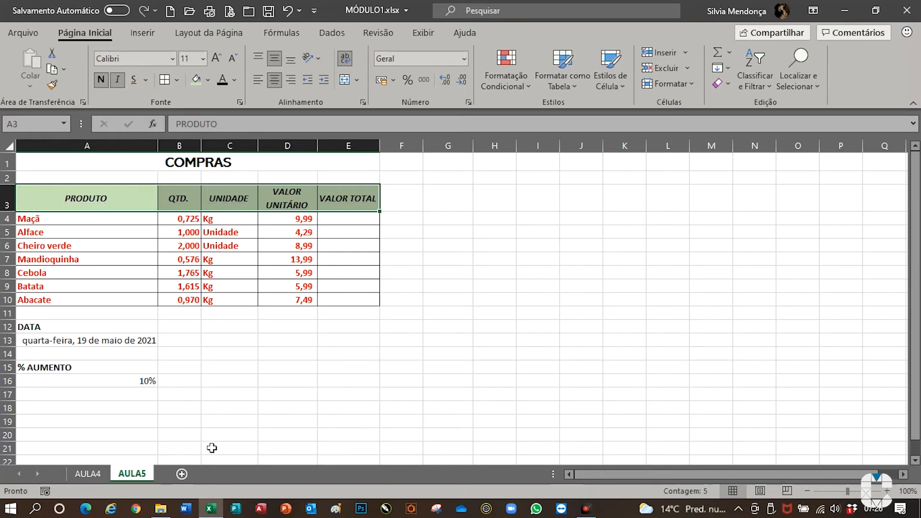
Step: Set the font color of the table data in A4:E10 to black and remove the bold formatting
drag(62, 222, 350, 301)
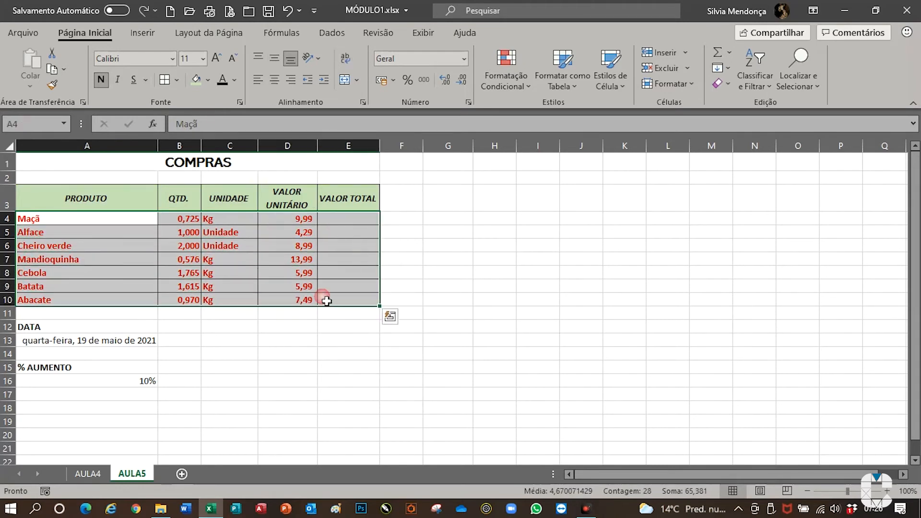
click(236, 81)
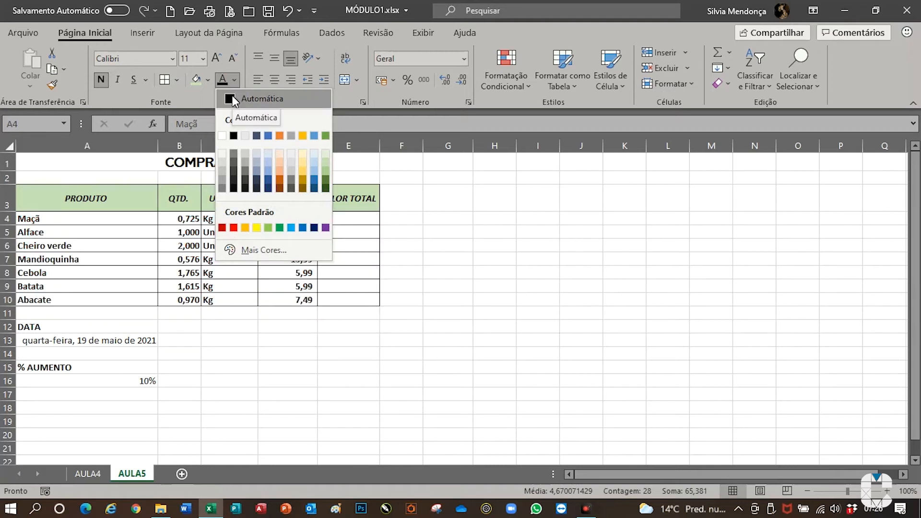
click(234, 139)
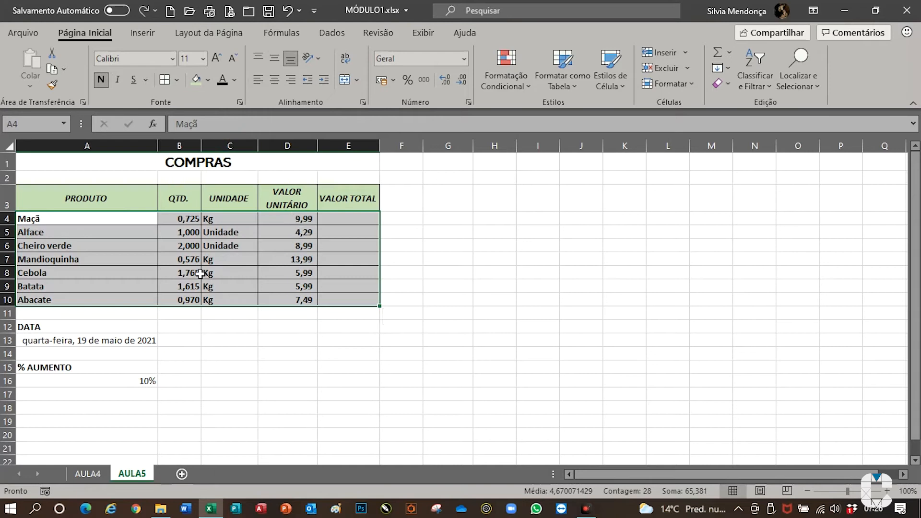
click(101, 80)
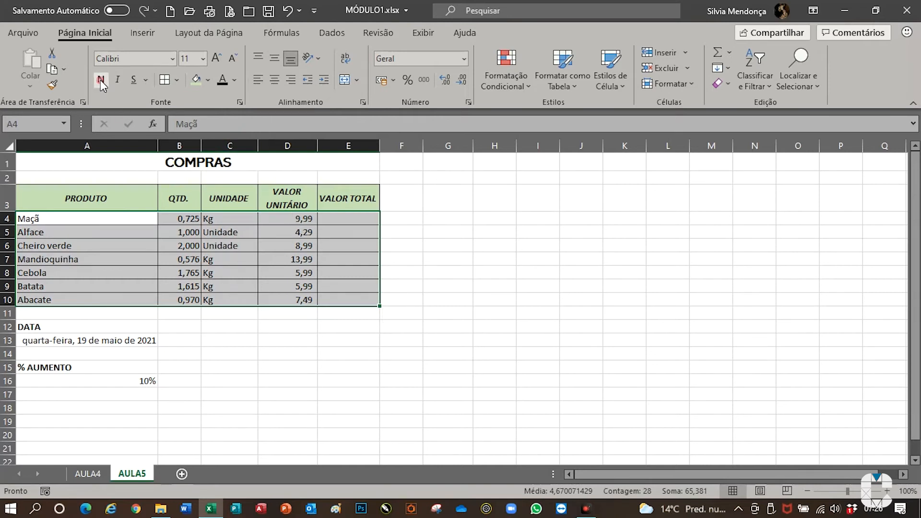
click(468, 285)
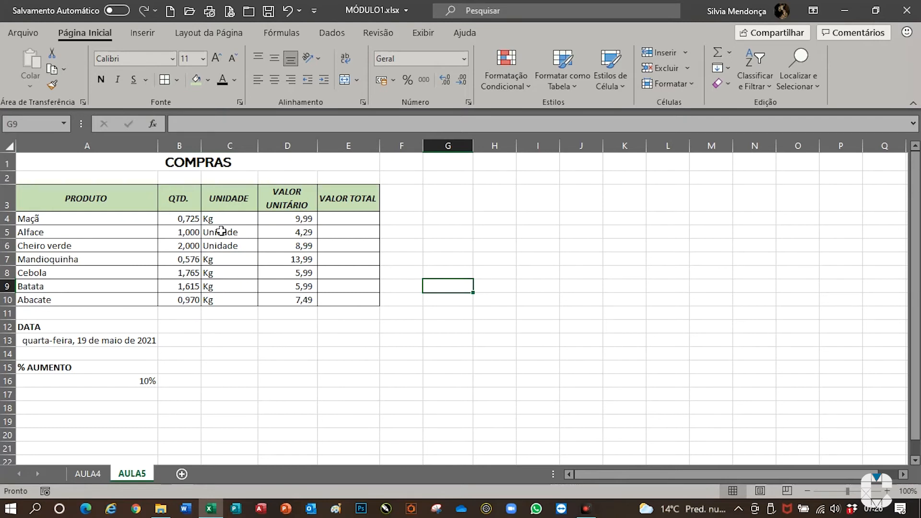
Step: Center the unit entries in cells C4:C10 horizontally
click(237, 220)
drag(237, 220, 240, 303)
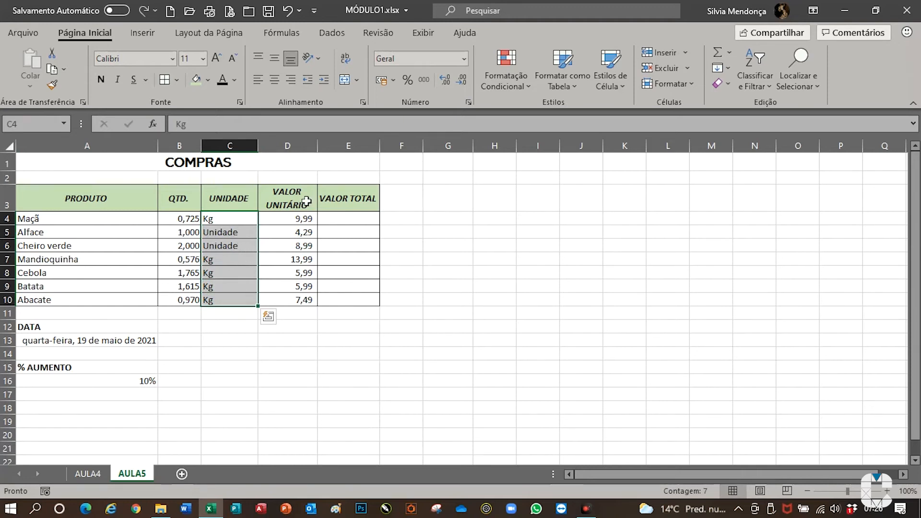
click(273, 81)
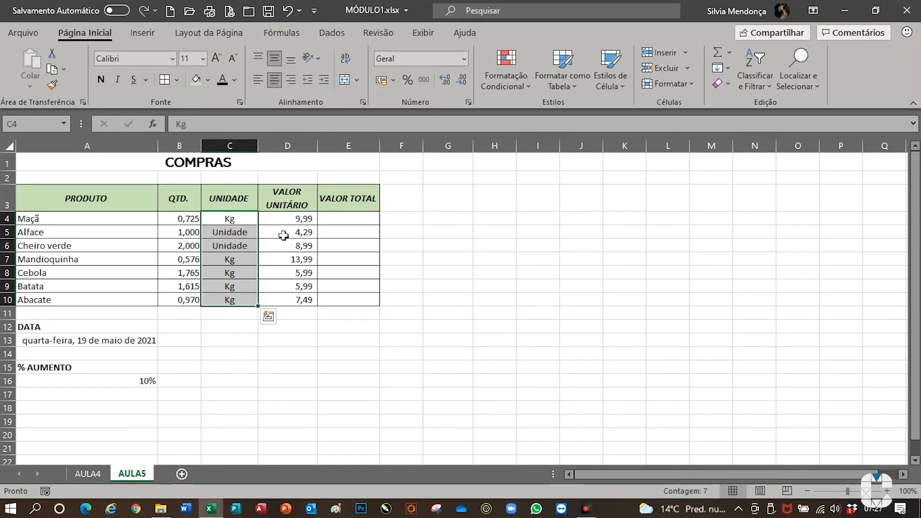
Step: Increase the indent of the product names in A4:A10, and decrease it back to the cell edge
drag(108, 224, 109, 302)
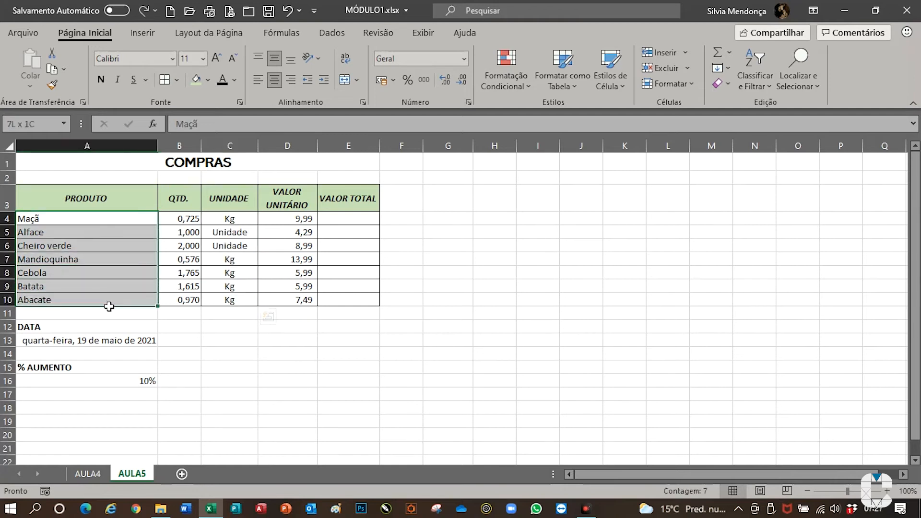
click(321, 81)
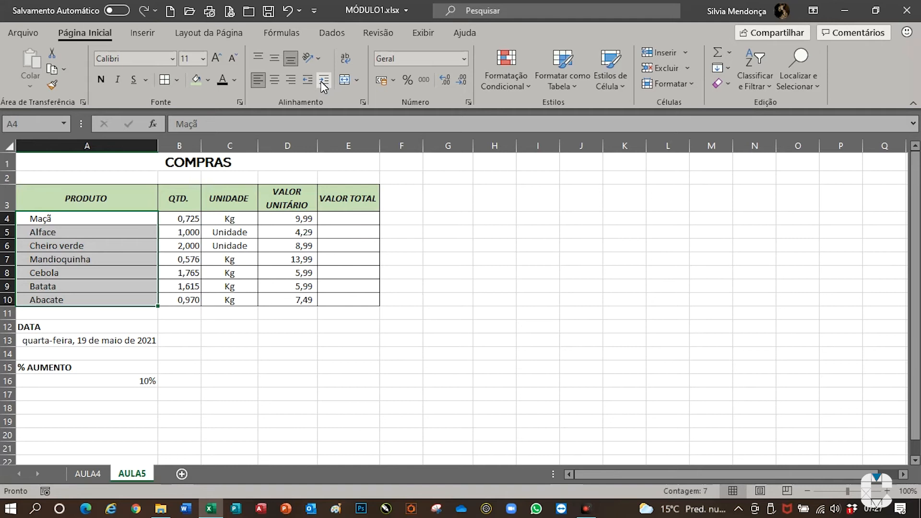
click(307, 81)
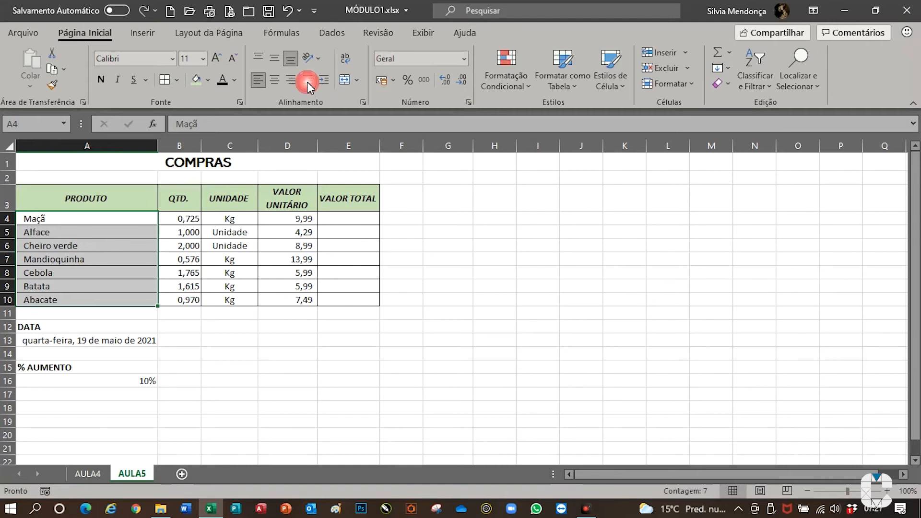
click(307, 81)
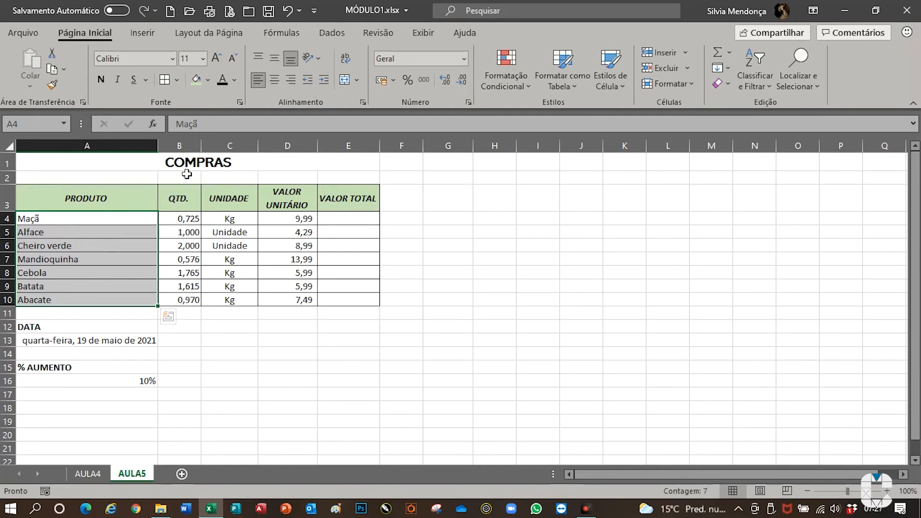
Step: Try angling the COMPRAS title counterclockwise, and switch the angled orientation off again
click(188, 167)
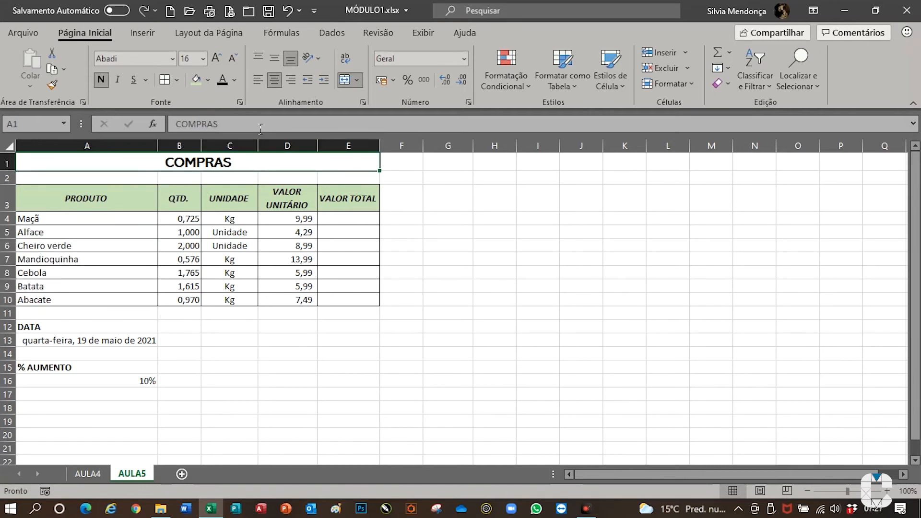
click(308, 60)
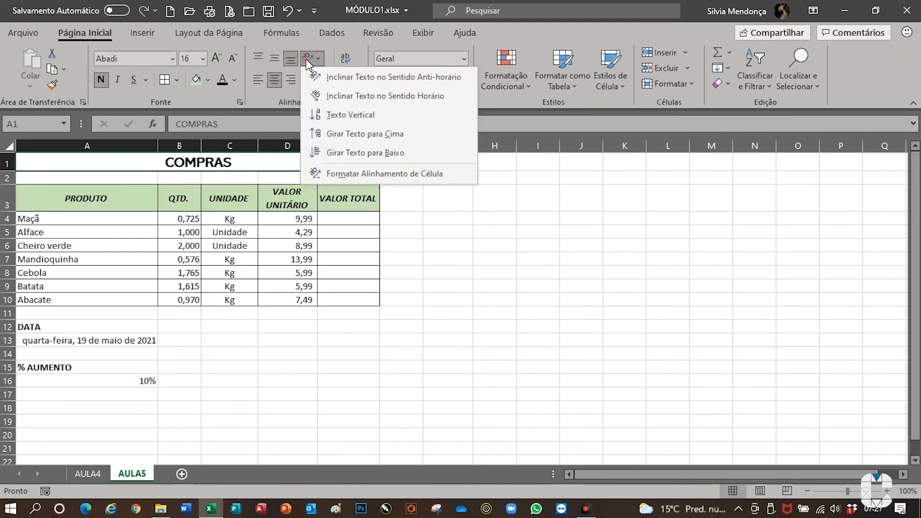
click(329, 77)
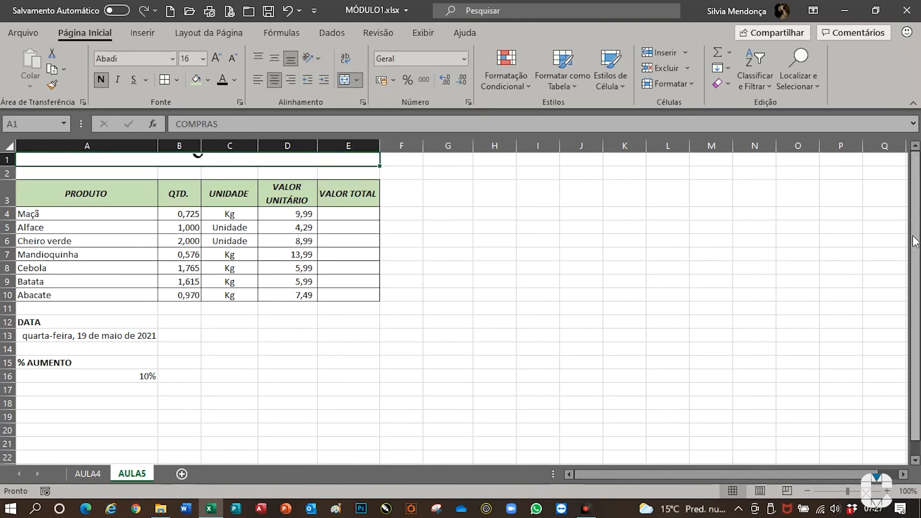
click(318, 61)
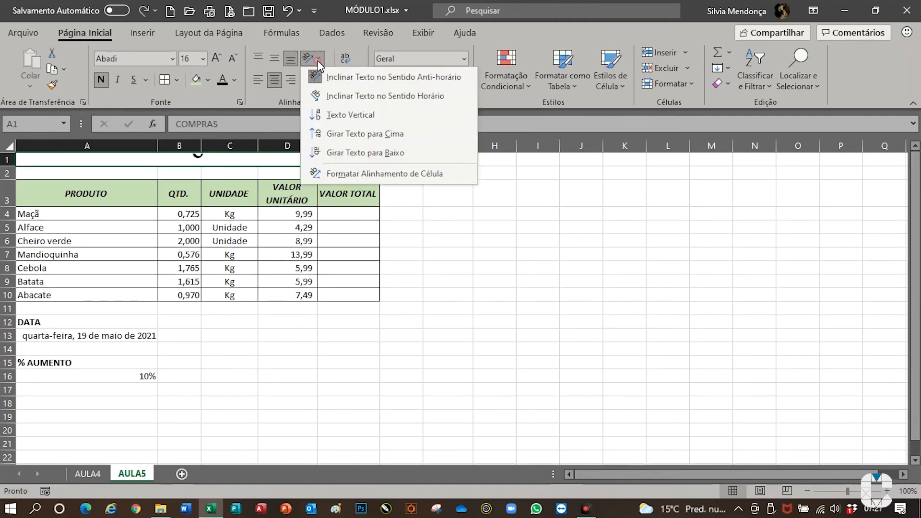
click(321, 76)
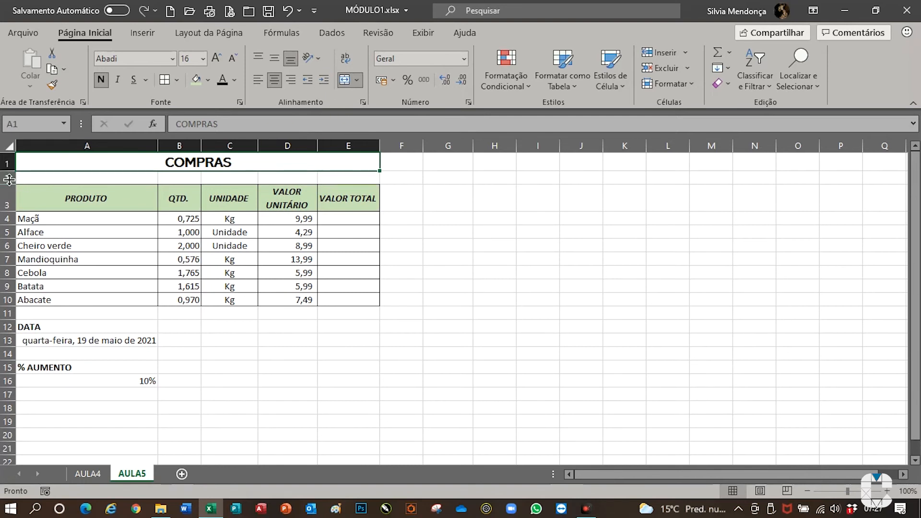
Step: Increase the height of row 1 to several times its size and angle the COMPRAS title counterclockwise
drag(8, 171, 14, 235)
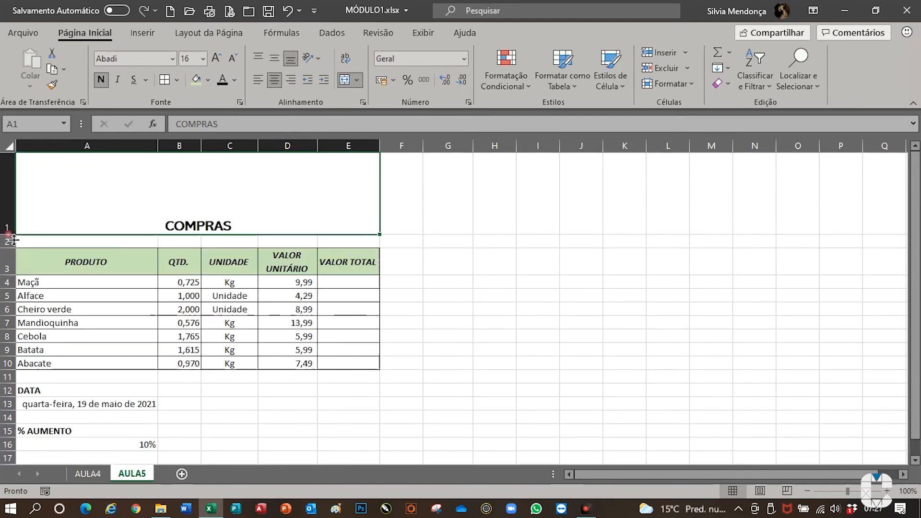
click(307, 56)
click(353, 77)
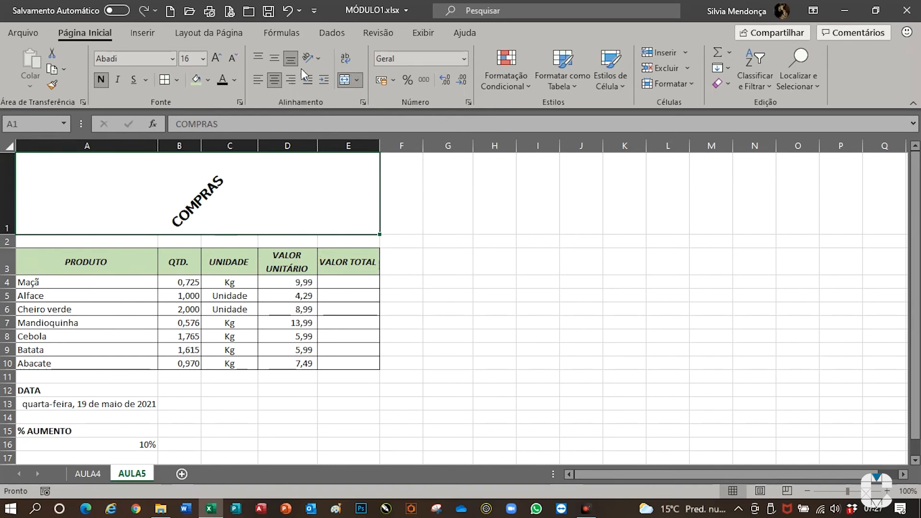
Step: Angle the COMPRAS title clockwise and turn on text wrapping for its merged cell
click(317, 57)
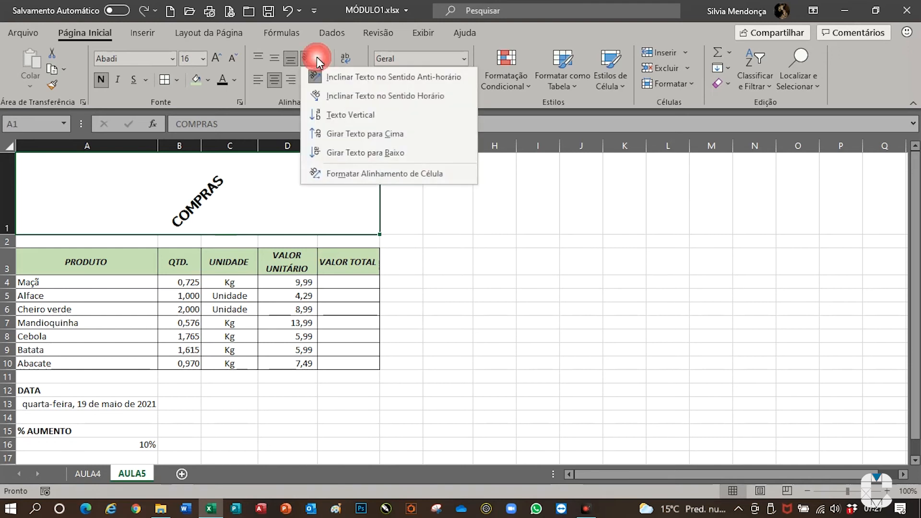
click(350, 93)
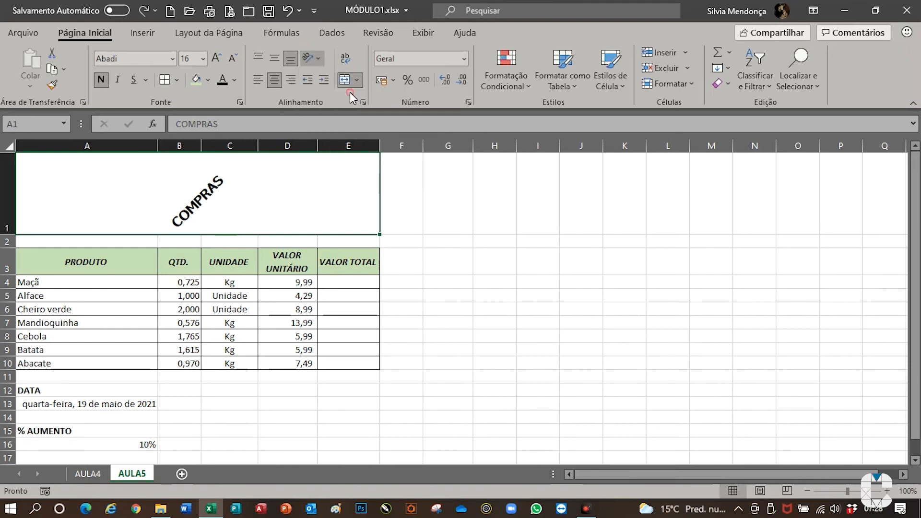
click(351, 58)
Step: Try the vertical text orientation (Texto Vertical) on the COMPRAS title in the merged cell A1
click(318, 58)
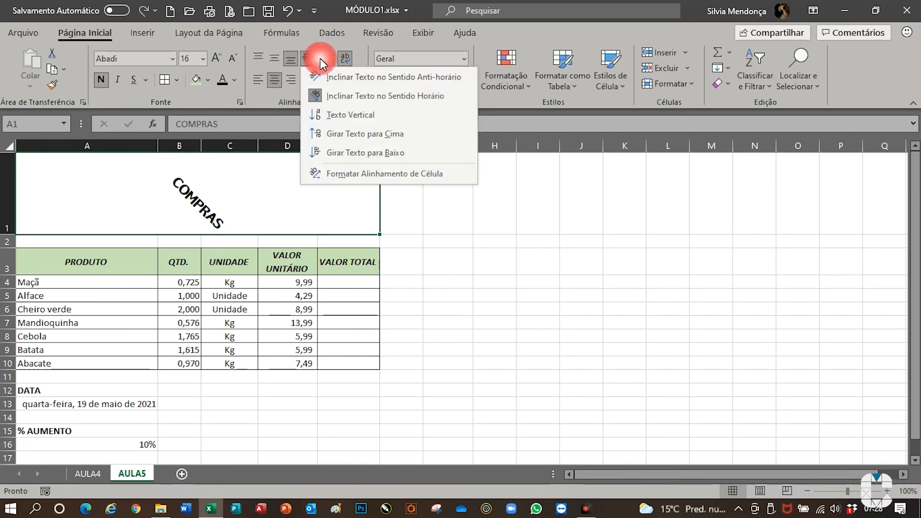
click(342, 115)
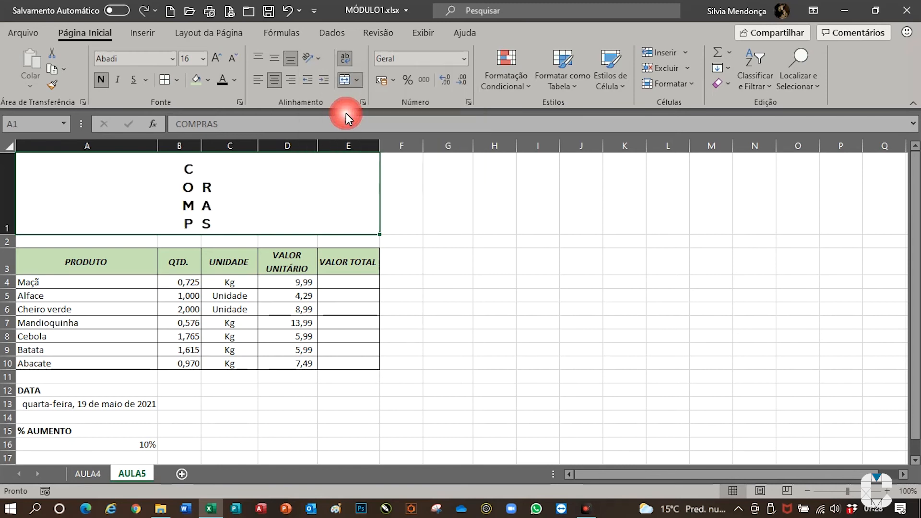
click(318, 59)
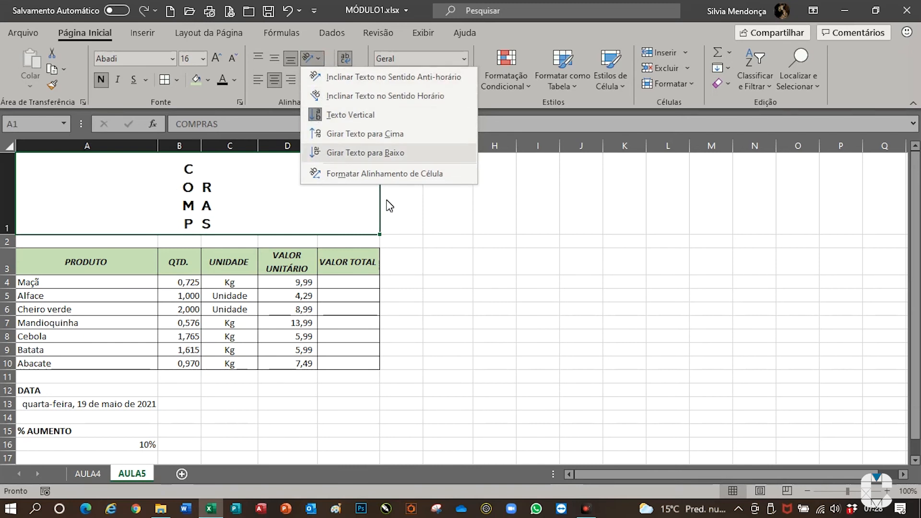
click(214, 175)
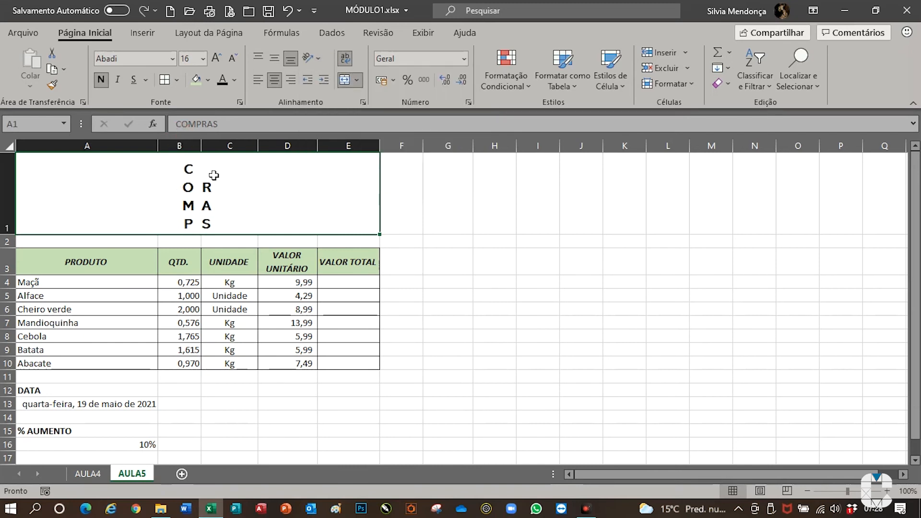
Step: Undo the COMPRAS title's orientation and text wrapping changes and the height increase of row 1
click(287, 11)
click(287, 11)
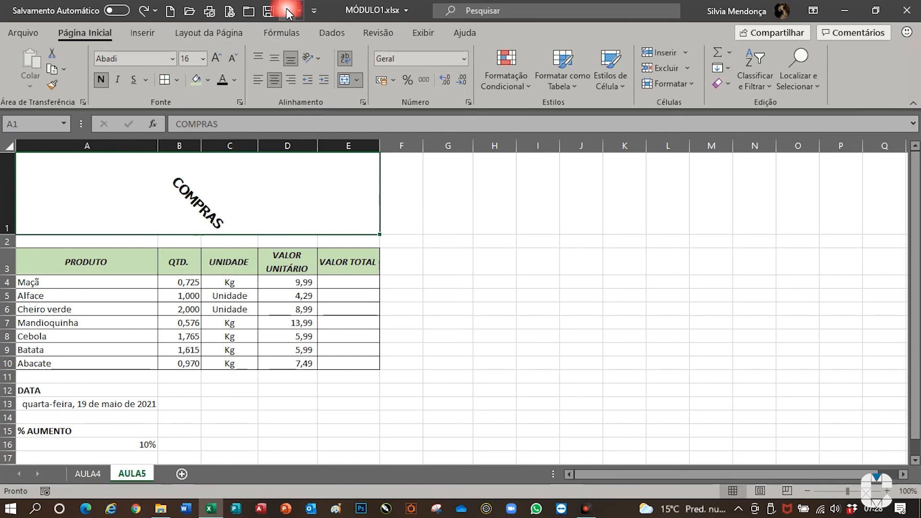
click(288, 12)
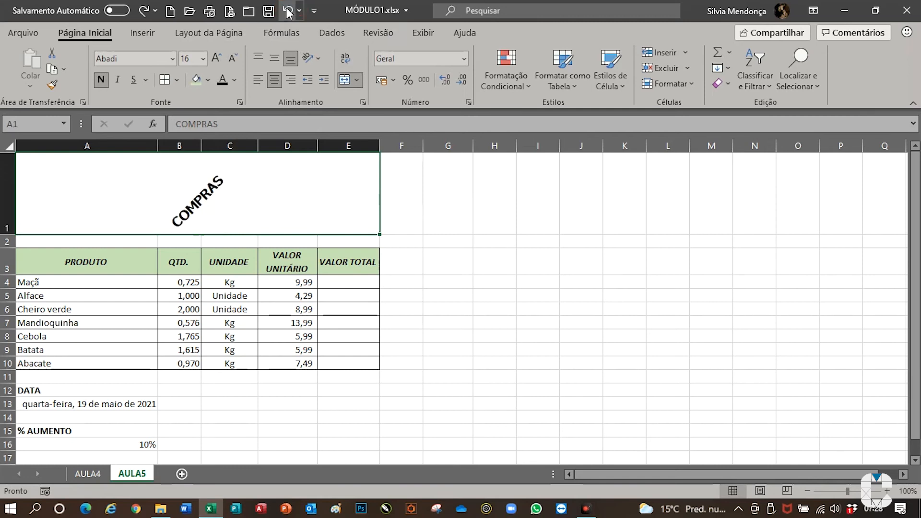
click(288, 11)
click(288, 11)
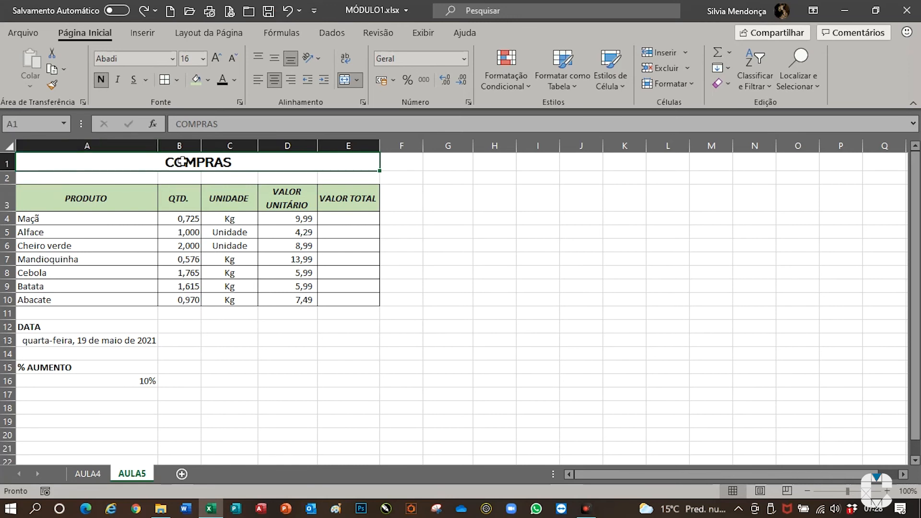
Step: Color the COMPRAS title text red and fill its merged cell with a light blue theme color
click(235, 81)
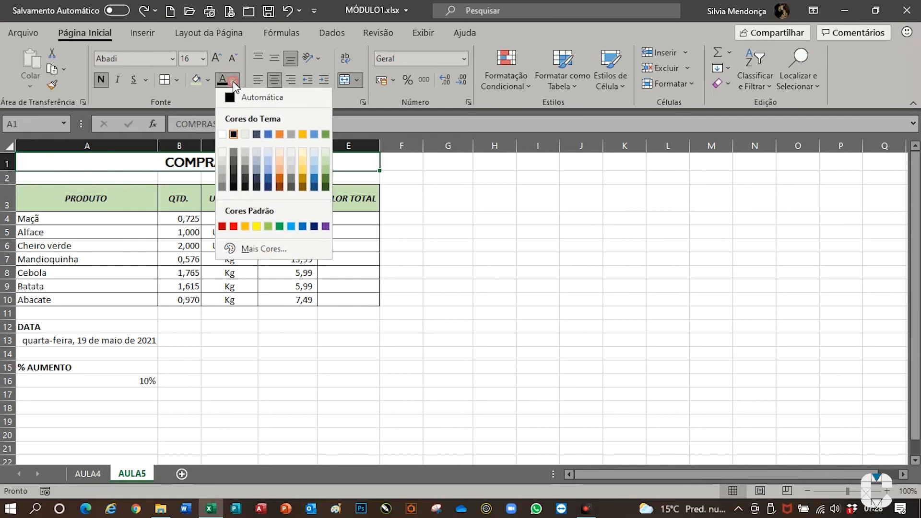
click(234, 229)
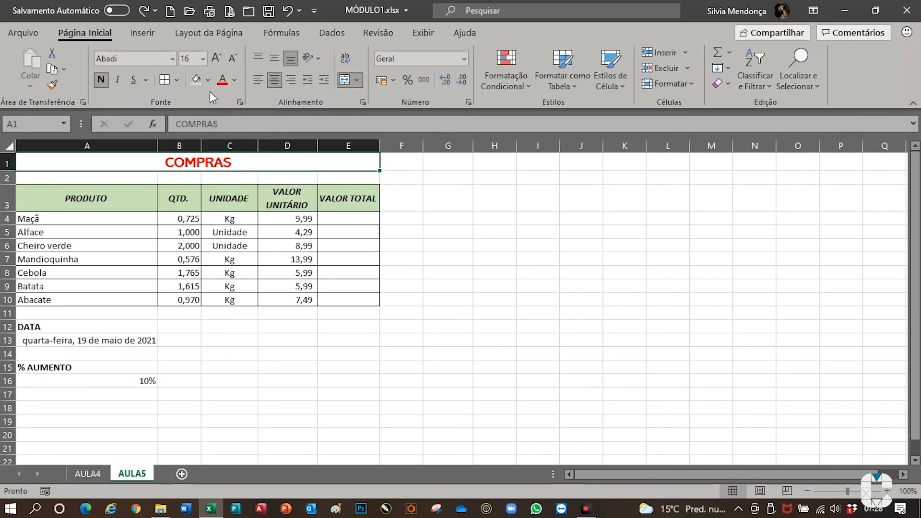
click(207, 80)
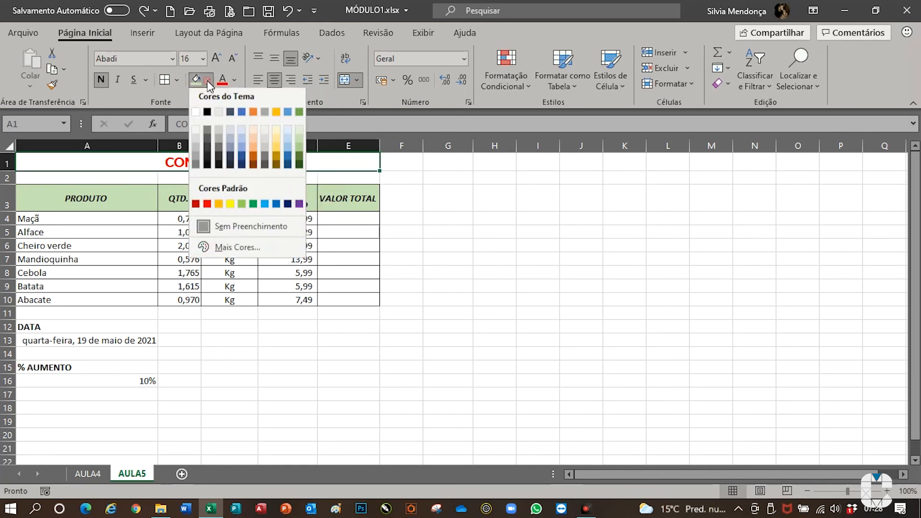
click(287, 134)
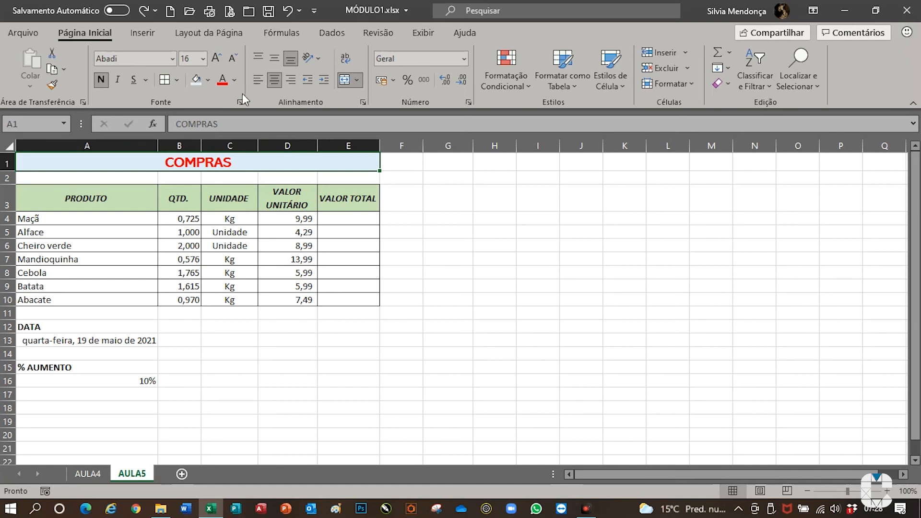
Step: Fill the merged COMPRAS title cell with black and set its text color to white
click(208, 79)
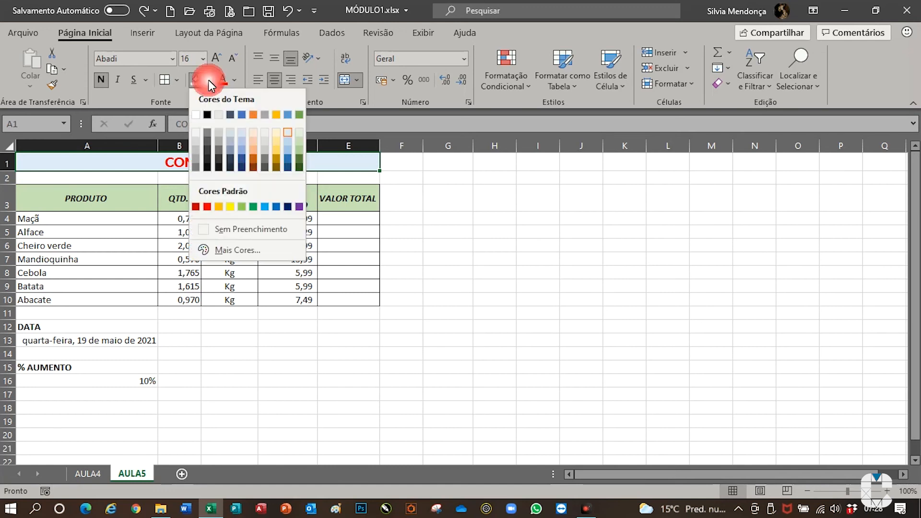
click(207, 115)
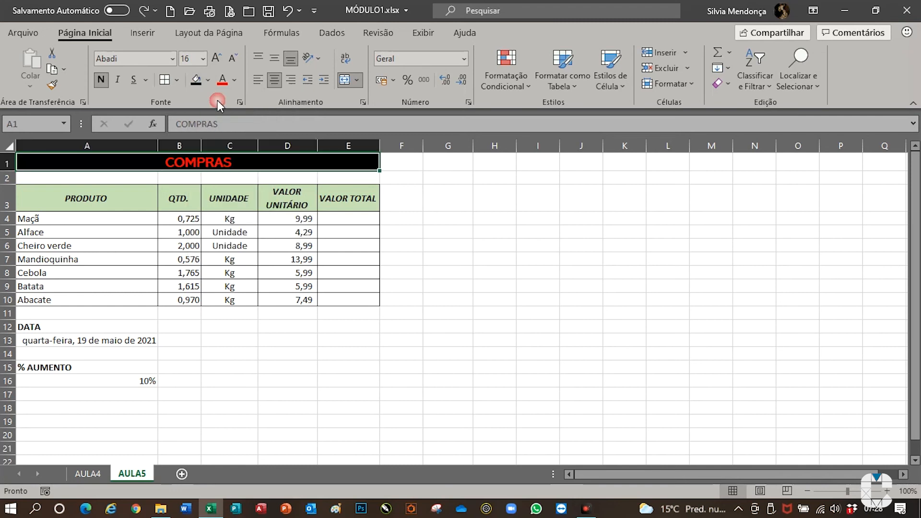
click(235, 80)
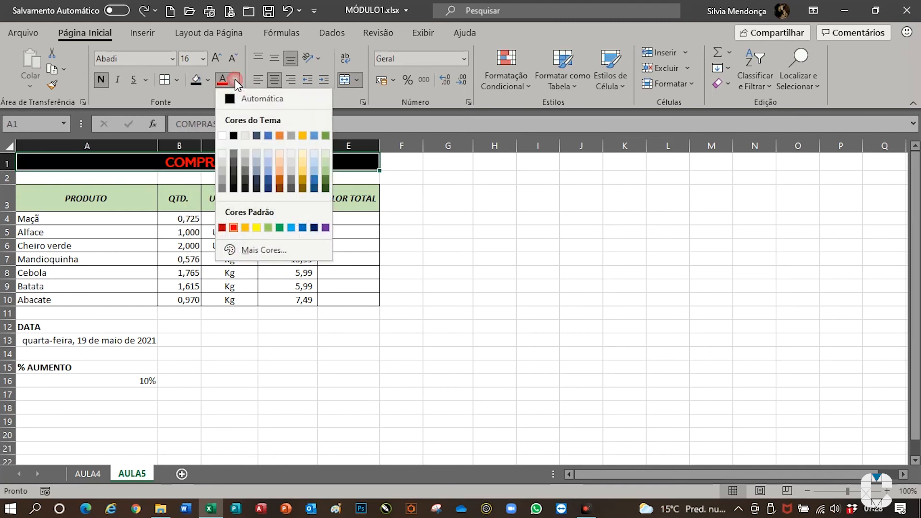
click(221, 136)
click(302, 392)
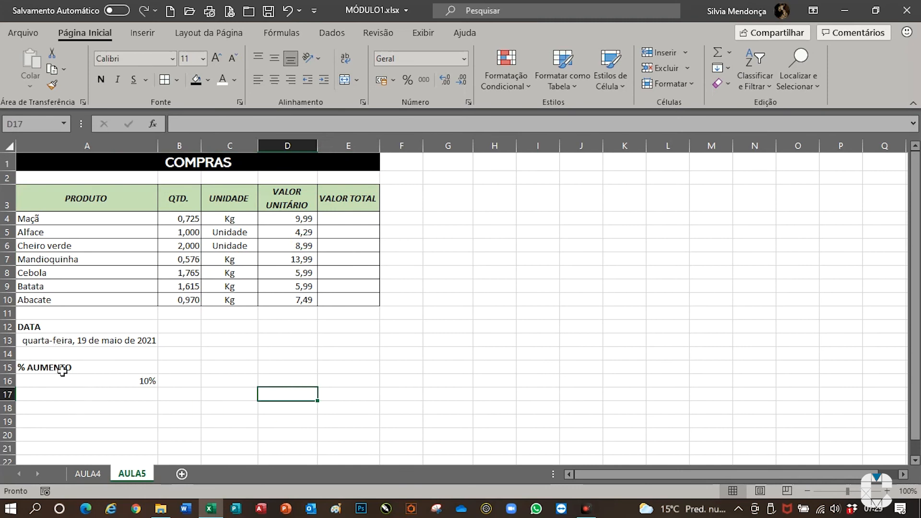
Step: Center the percentage in A16, then try a narrower column A and autofit it back to its contents
click(73, 386)
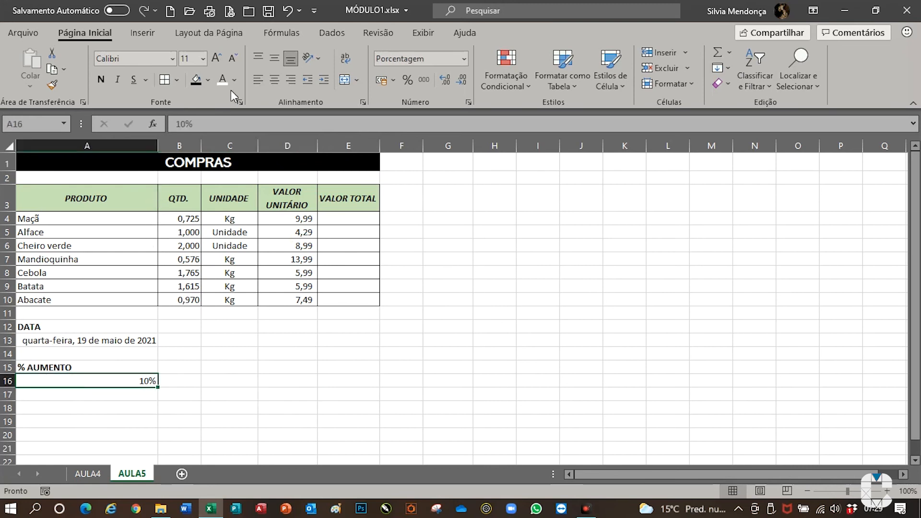
click(274, 82)
drag(166, 149, 124, 149)
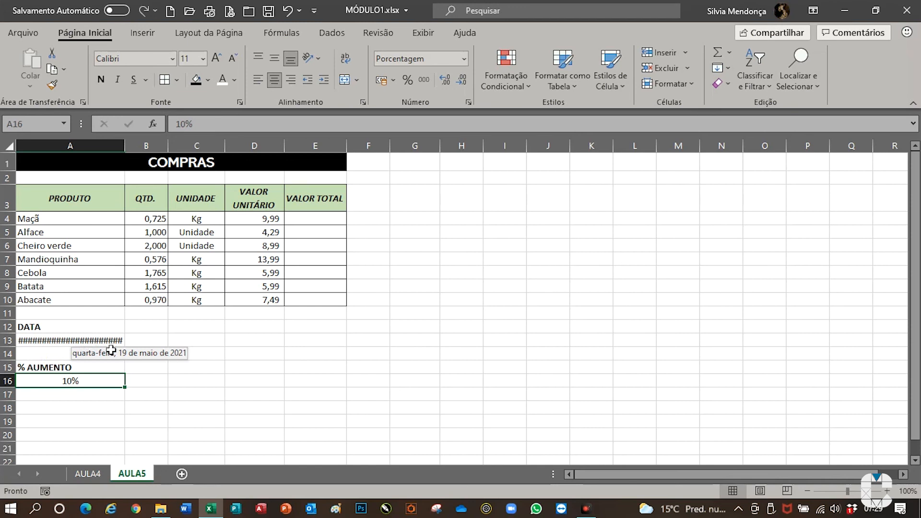
double_click(131, 150)
Step: Format the date in A13 as a short date (Data Abreviada) and narrow column A by about a quarter
click(103, 342)
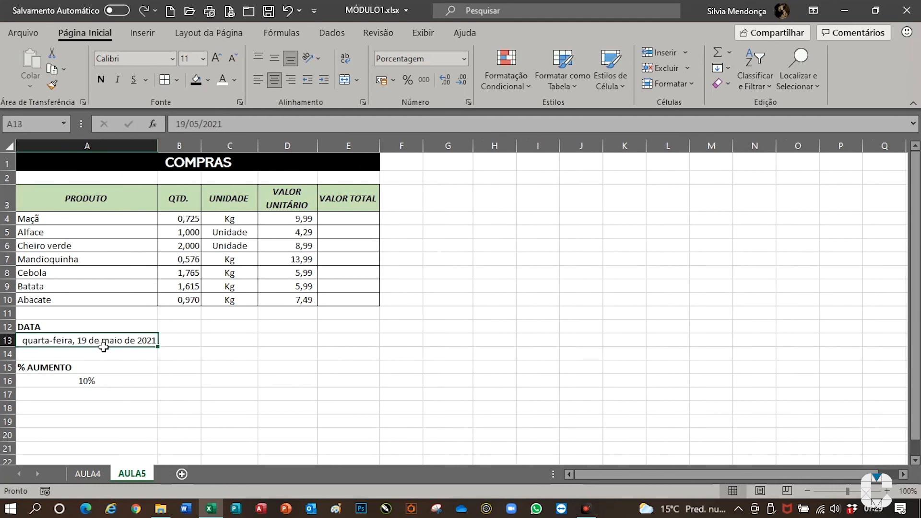
click(464, 59)
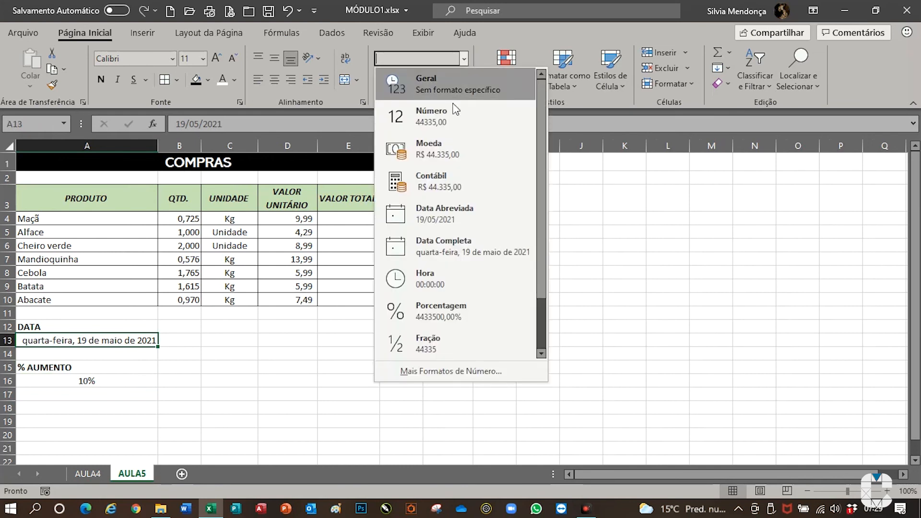
click(449, 214)
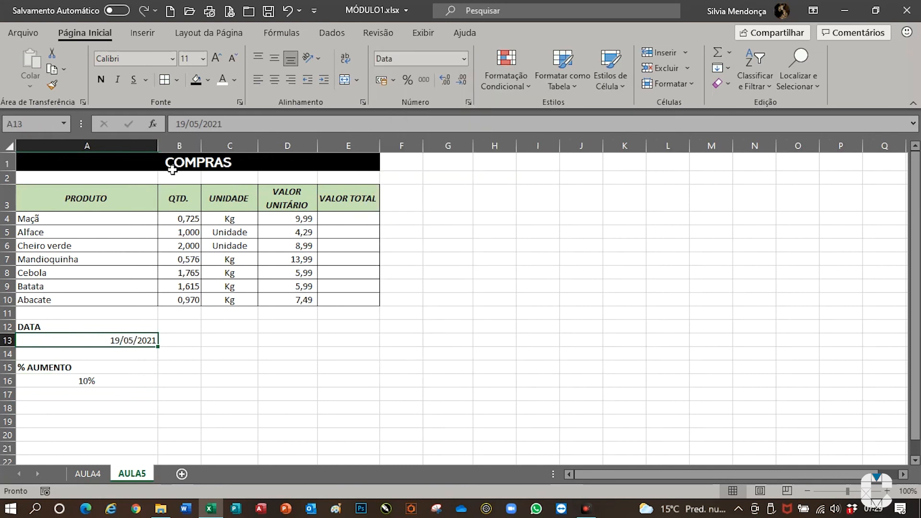
drag(157, 146, 122, 159)
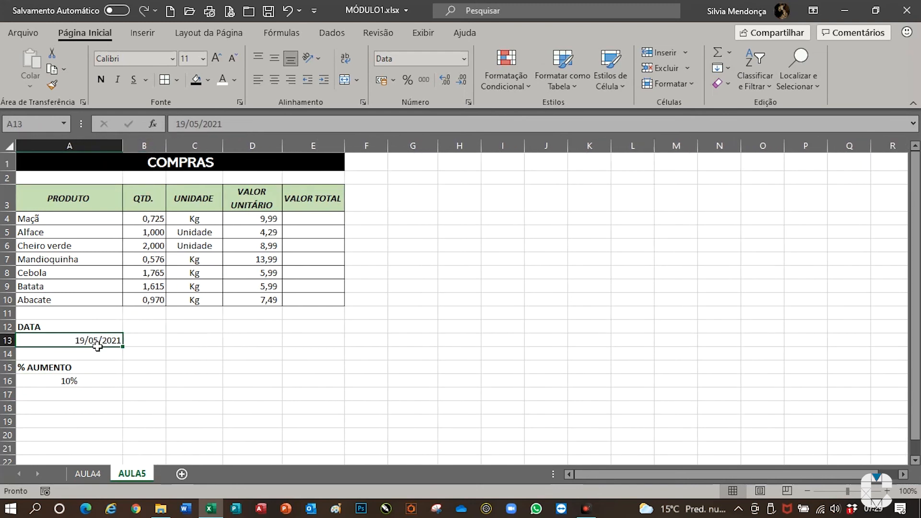
Step: Center the date in A13 and the DATA and % AUMENTO labels in A12 and A15 horizontally
click(273, 84)
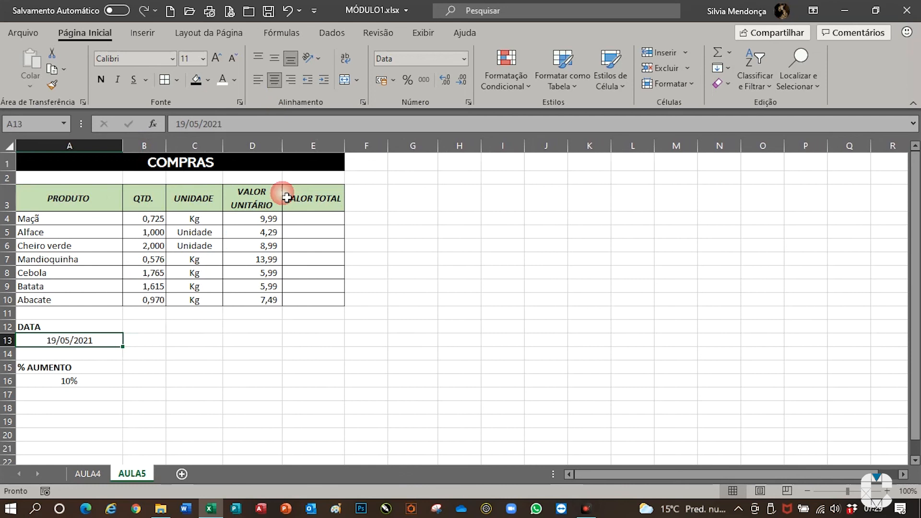
click(60, 330)
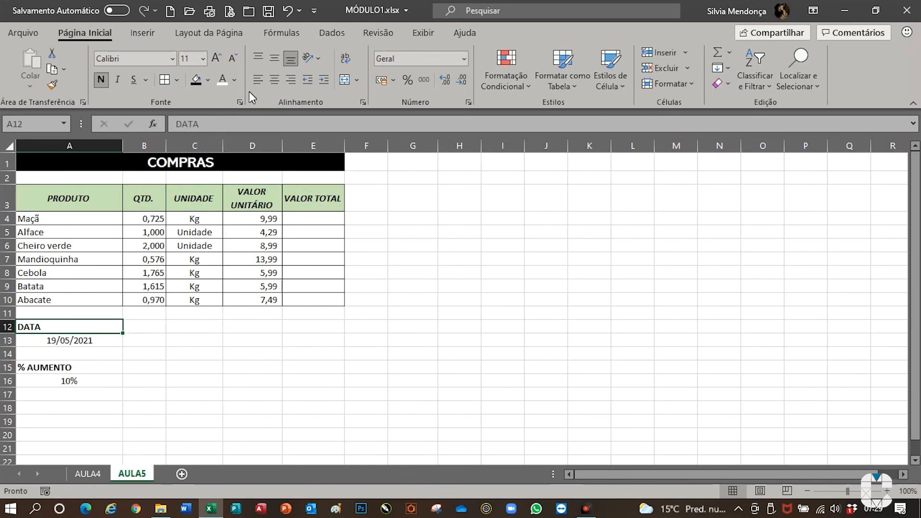
click(274, 82)
click(63, 368)
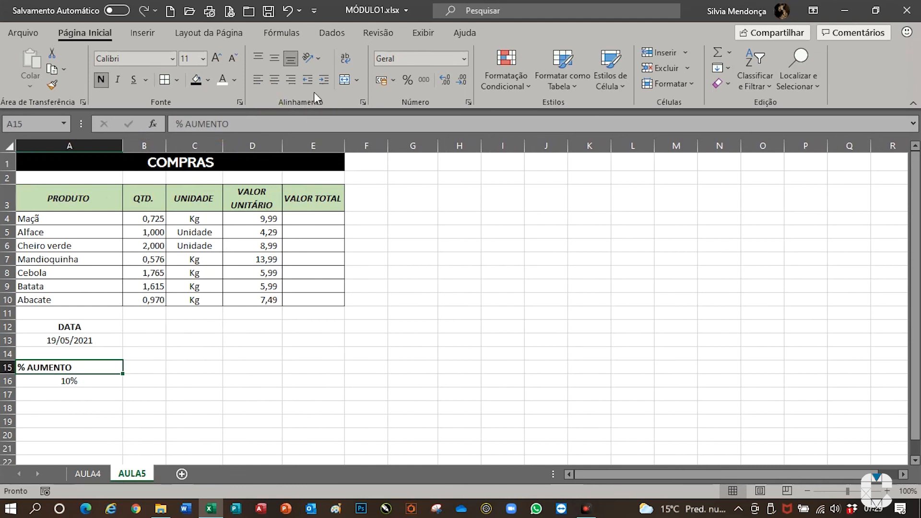
click(275, 82)
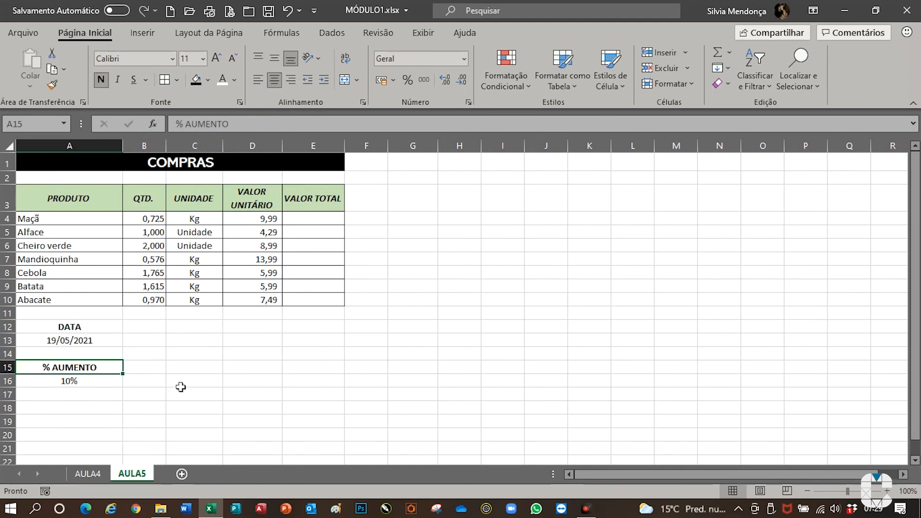